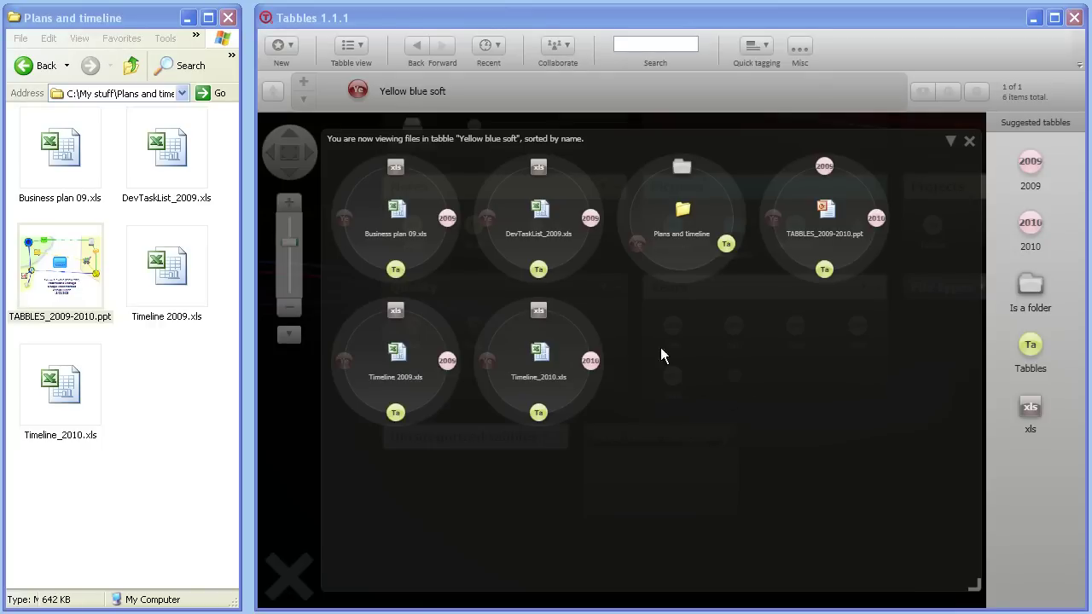
Pan and zoom the Yellow blue soft file circles, then reset to the full overview.
scroll(625, 309, up, 3)
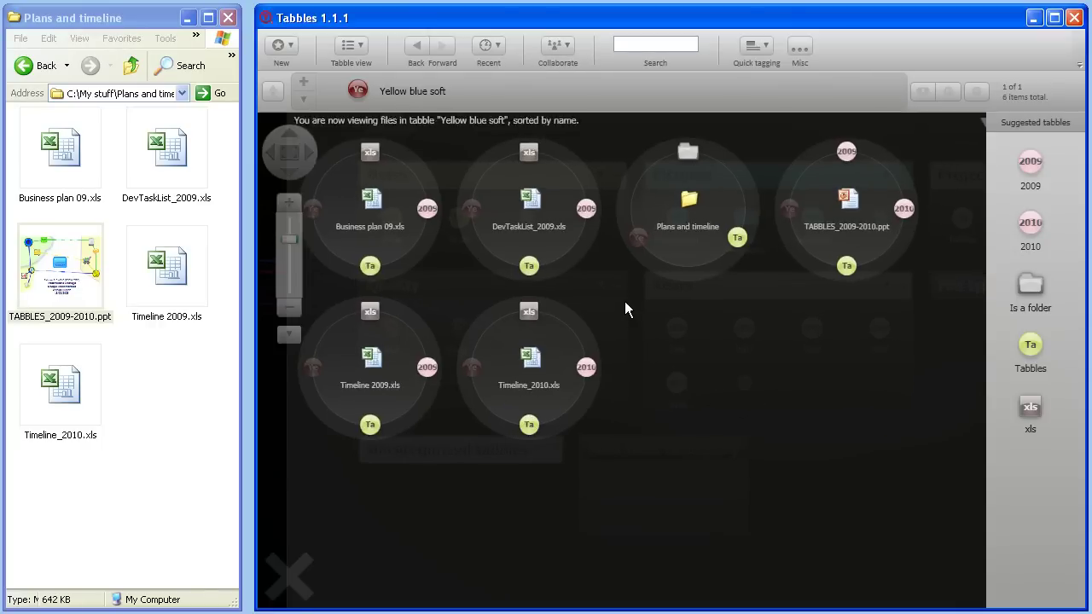
drag(626, 316, 654, 382)
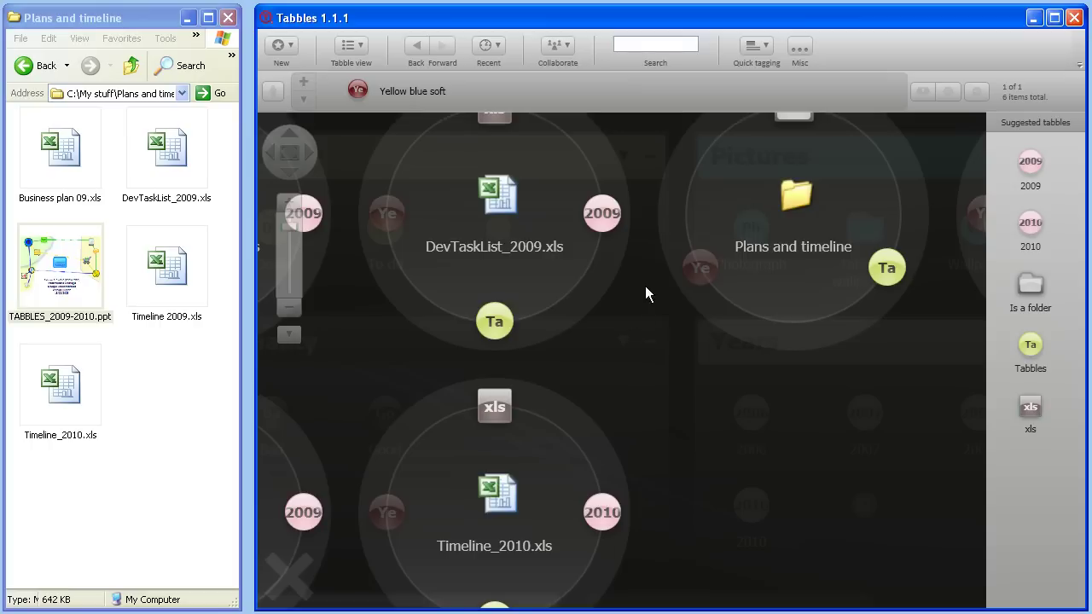
mouse_move(623, 236)
mouse_move(514, 407)
click(291, 152)
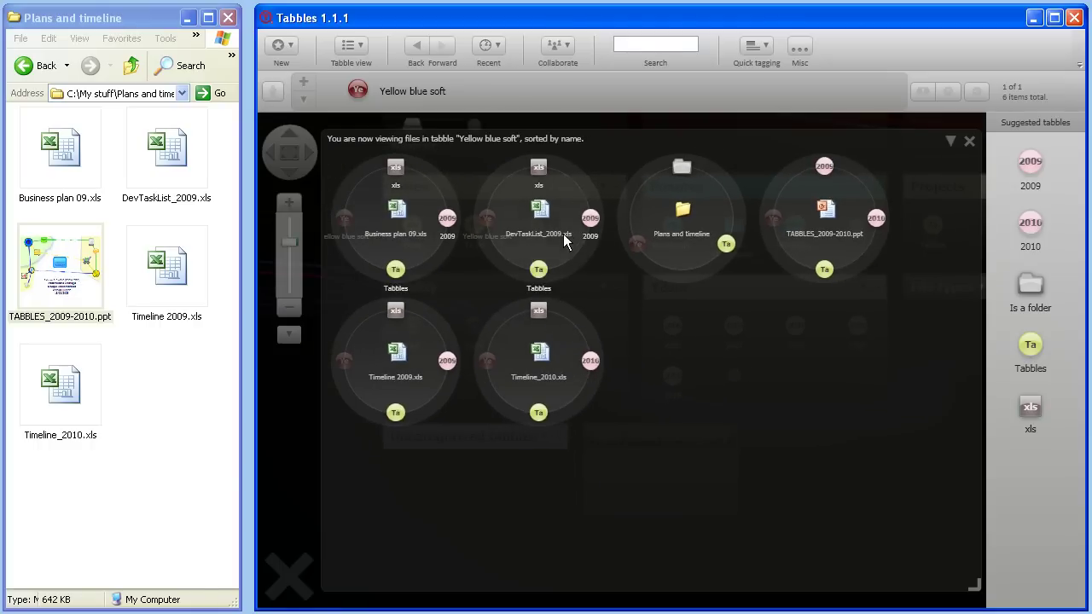
Check DevTaskList_2009.xls's action menu, then switch the file list to Compact view.
mouse_move(556, 236)
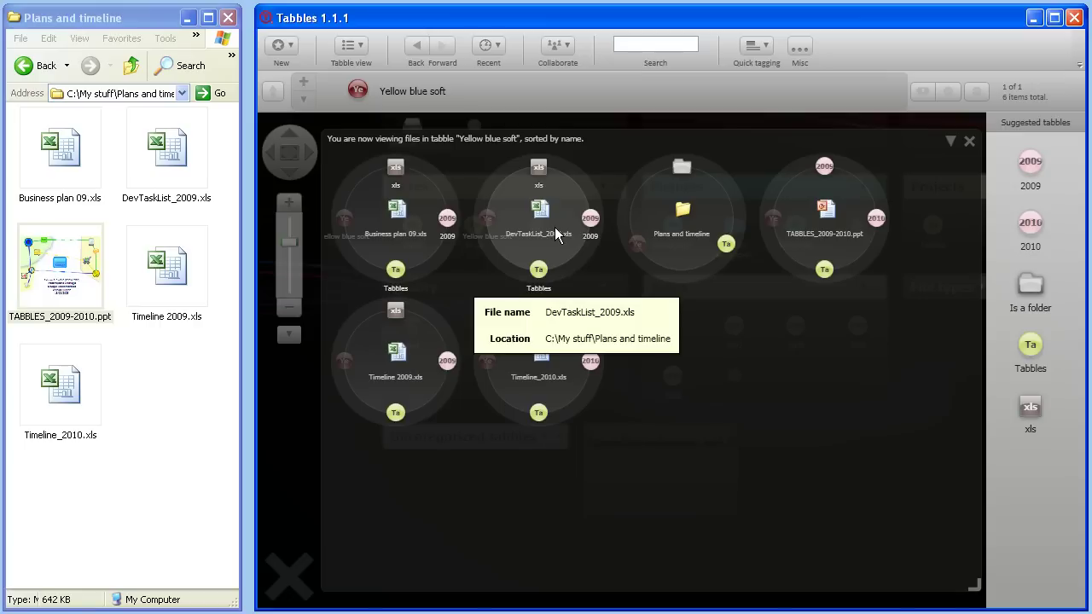
right_click(556, 227)
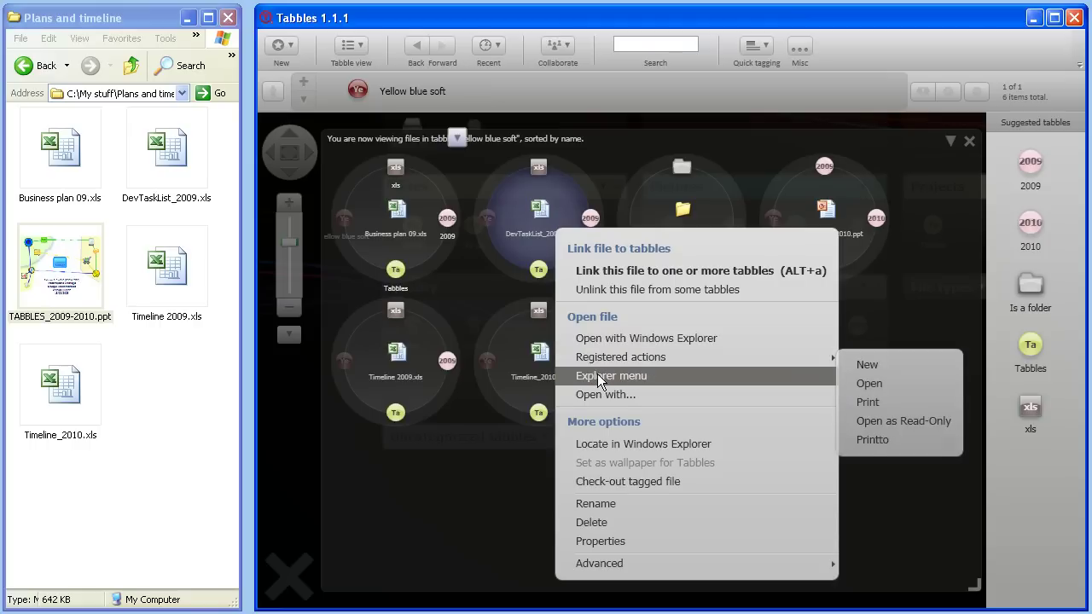
click(906, 388)
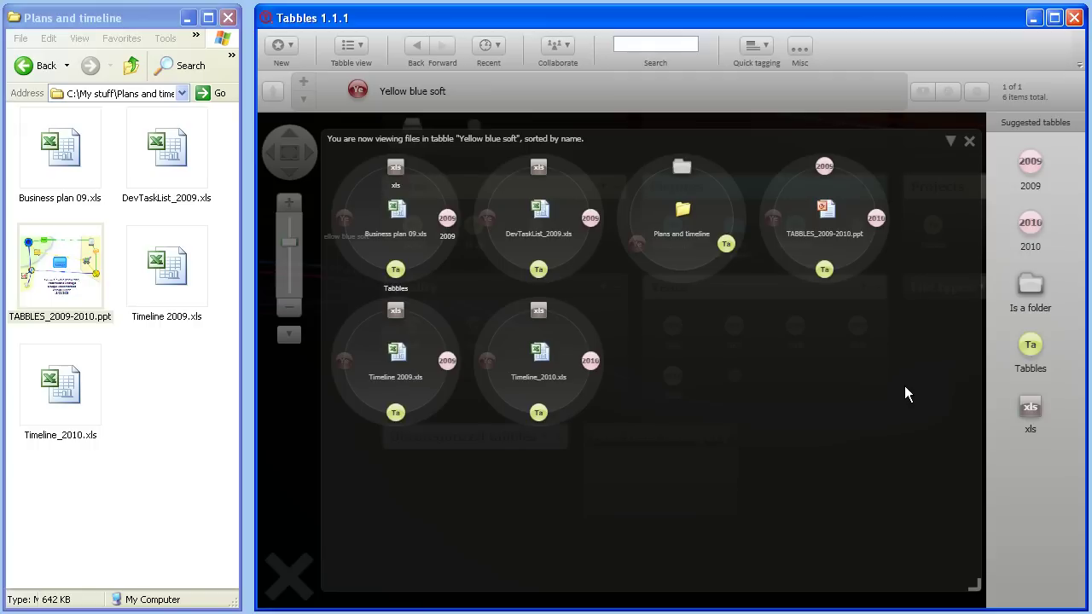
click(952, 143)
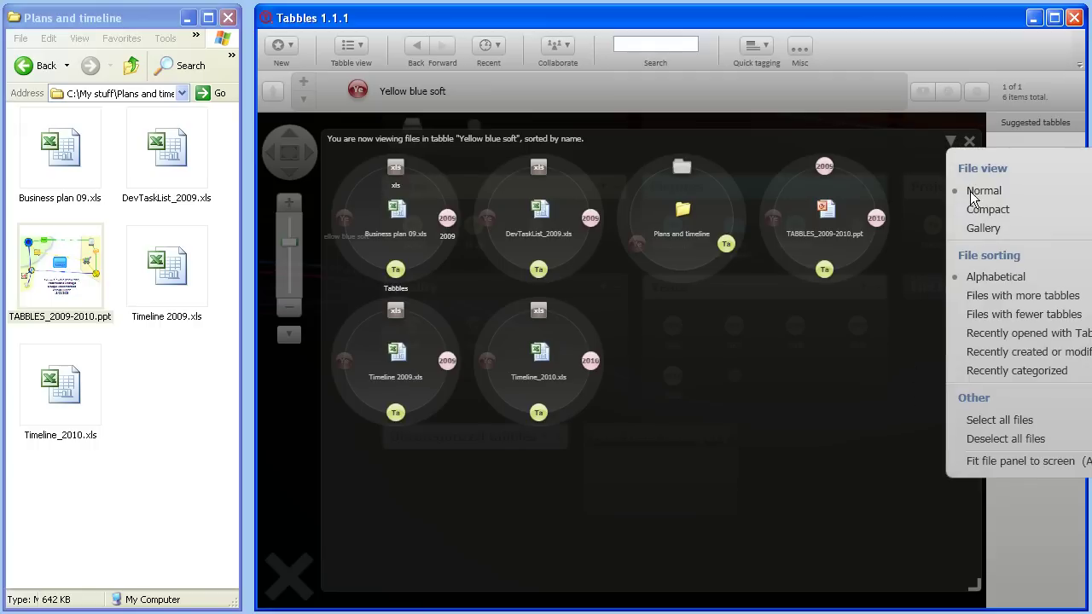
click(1033, 210)
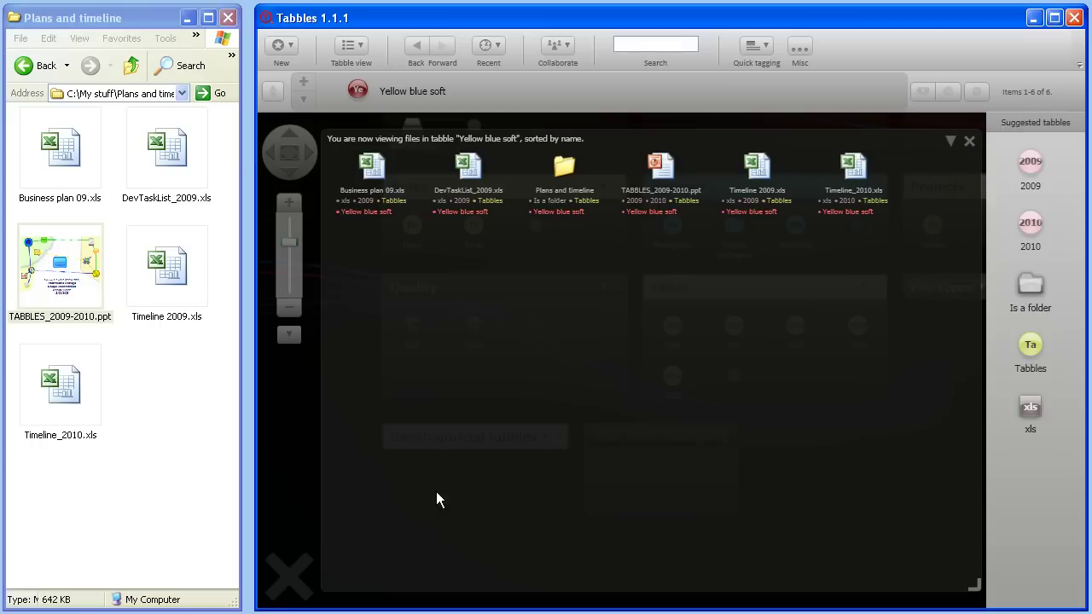
Close the Yellow blue soft list and expand File types, bringing Companies and Documents into view.
click(284, 468)
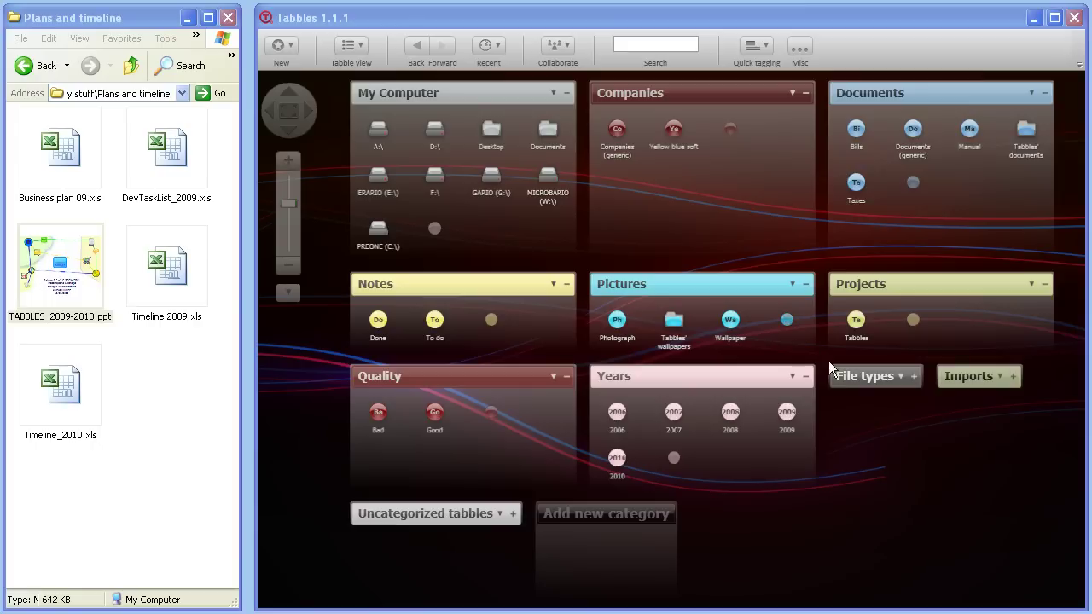
click(915, 377)
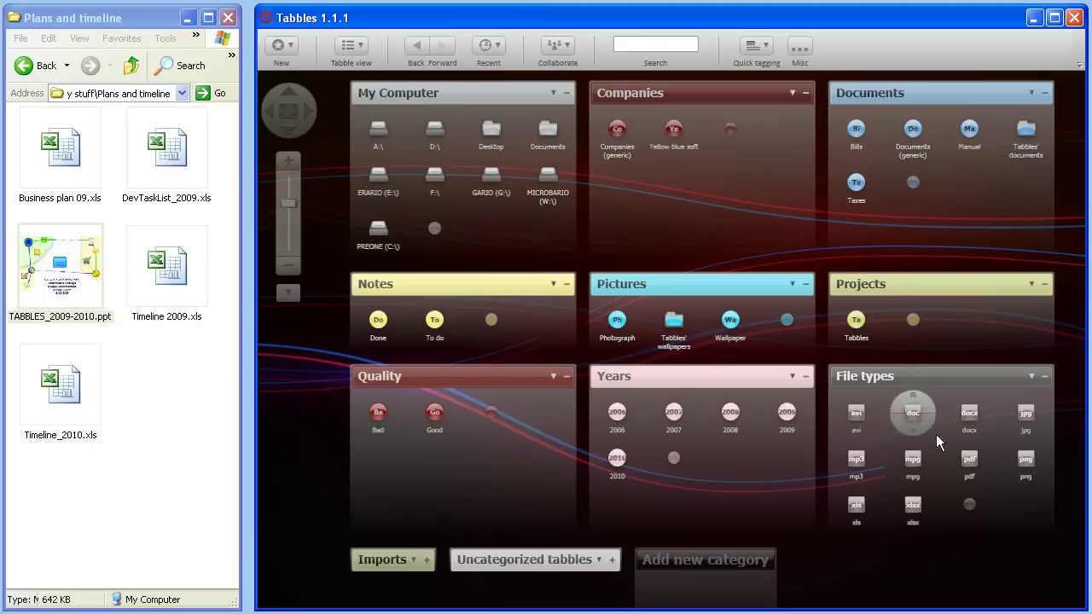
scroll(947, 500, up, 3)
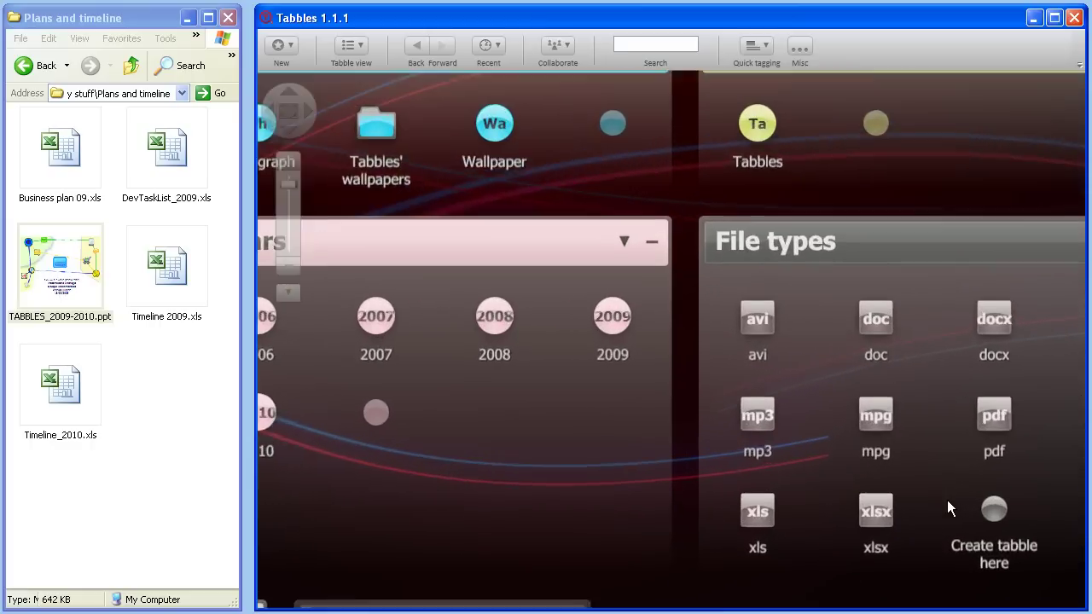
scroll(948, 500, up, 1)
mouse_move(740, 524)
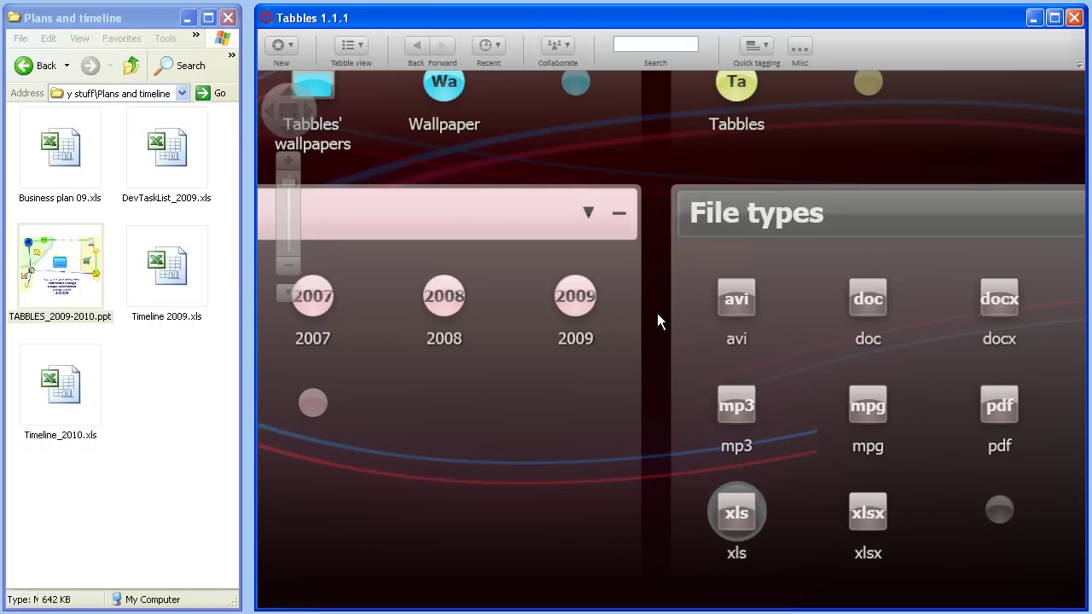
scroll(668, 313, down, 1)
scroll(668, 313, down, 1)
drag(673, 122, 802, 347)
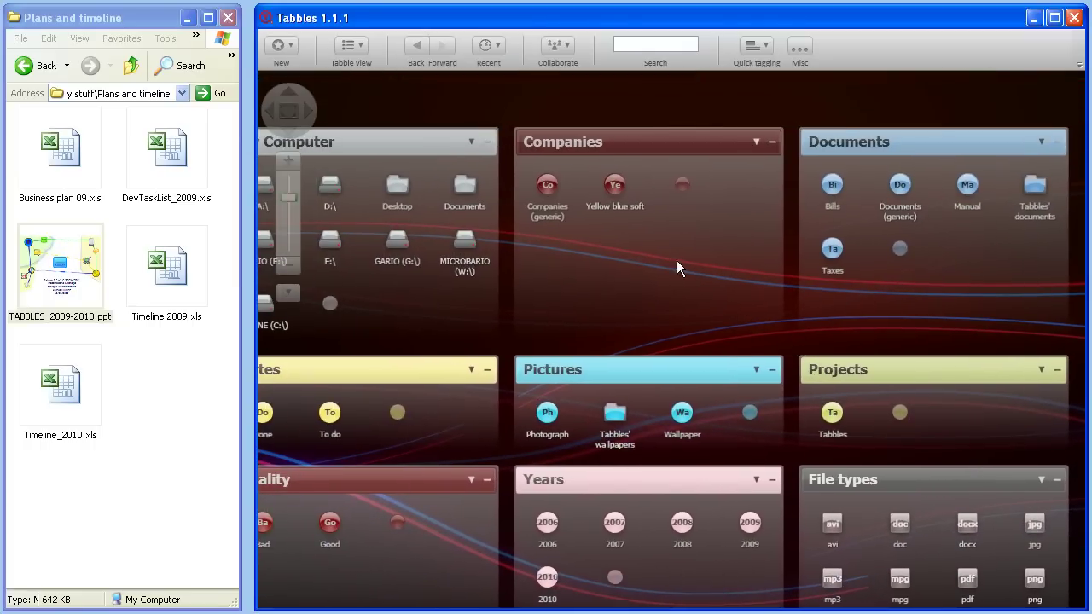
Select the xls and Yellow blue soft tabbles together and combine them into a four-file list.
click(614, 188)
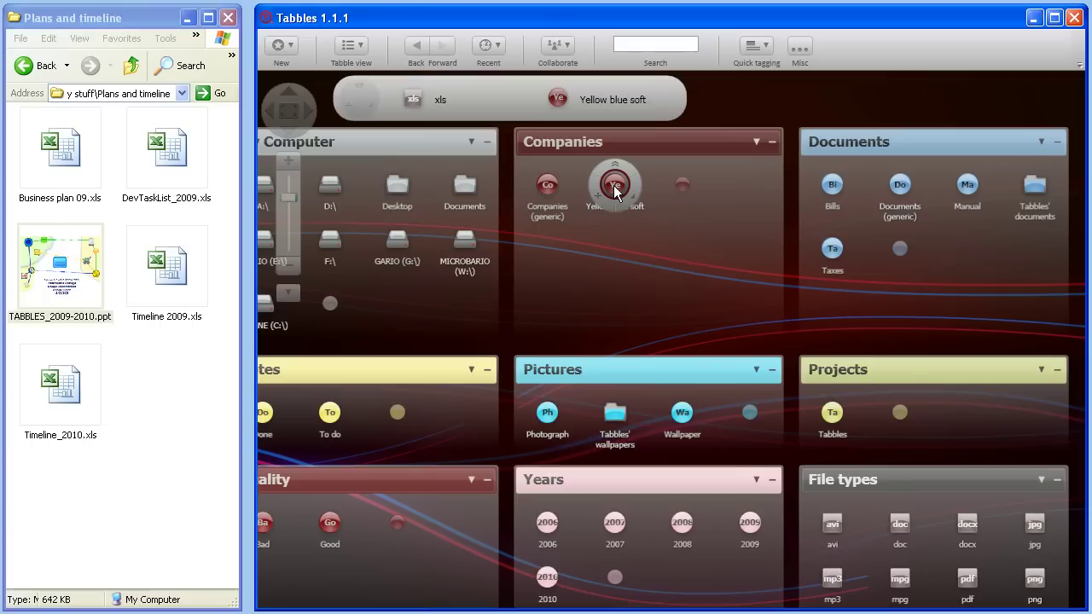
right_click(616, 191)
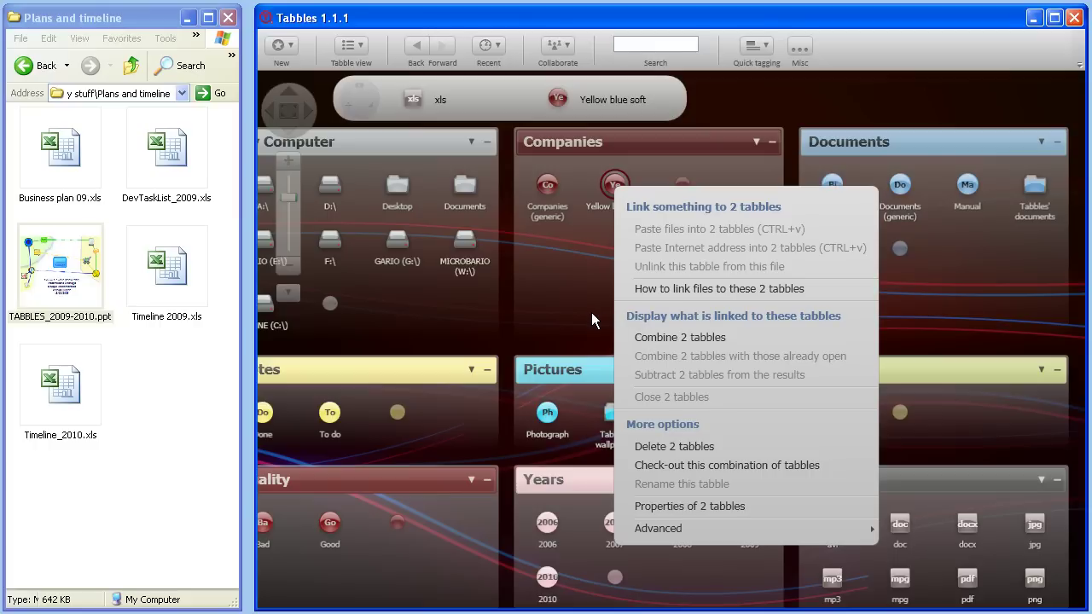
click(391, 115)
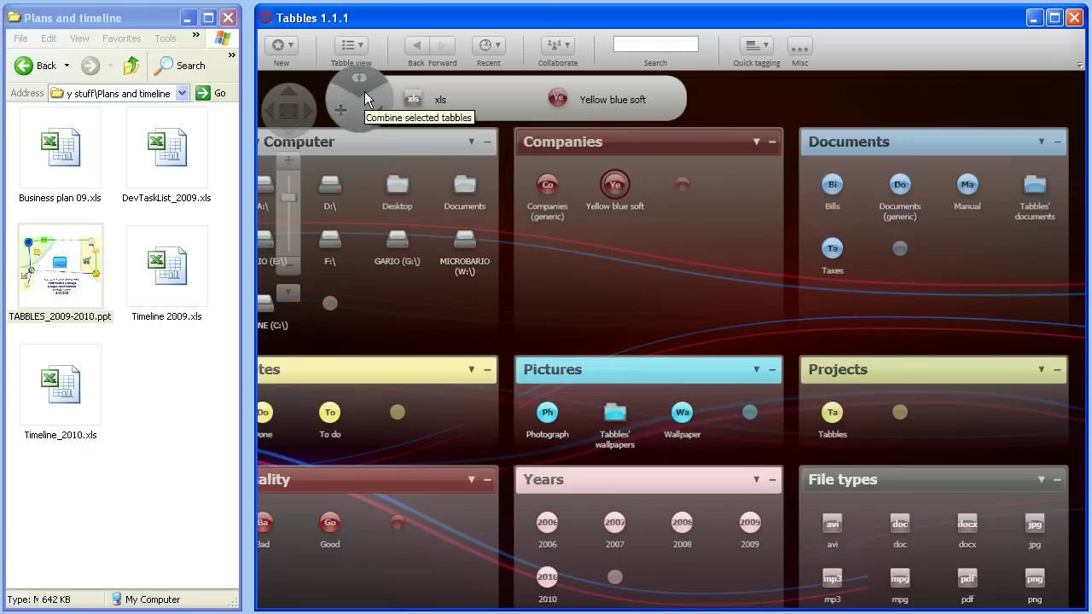
click(365, 97)
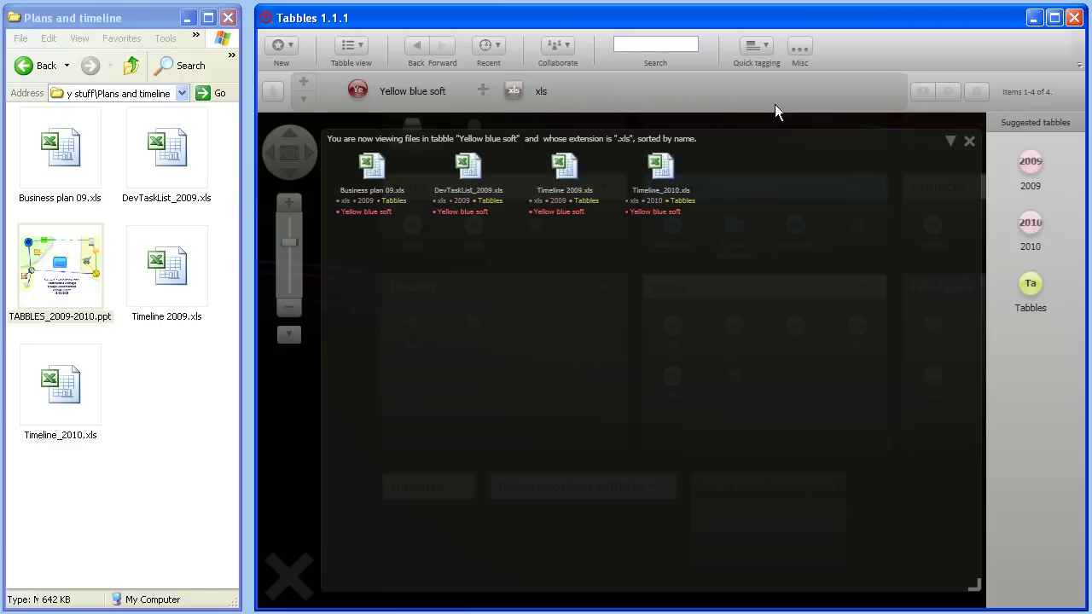
Switch the combined four-file list back to Normal file view.
click(950, 142)
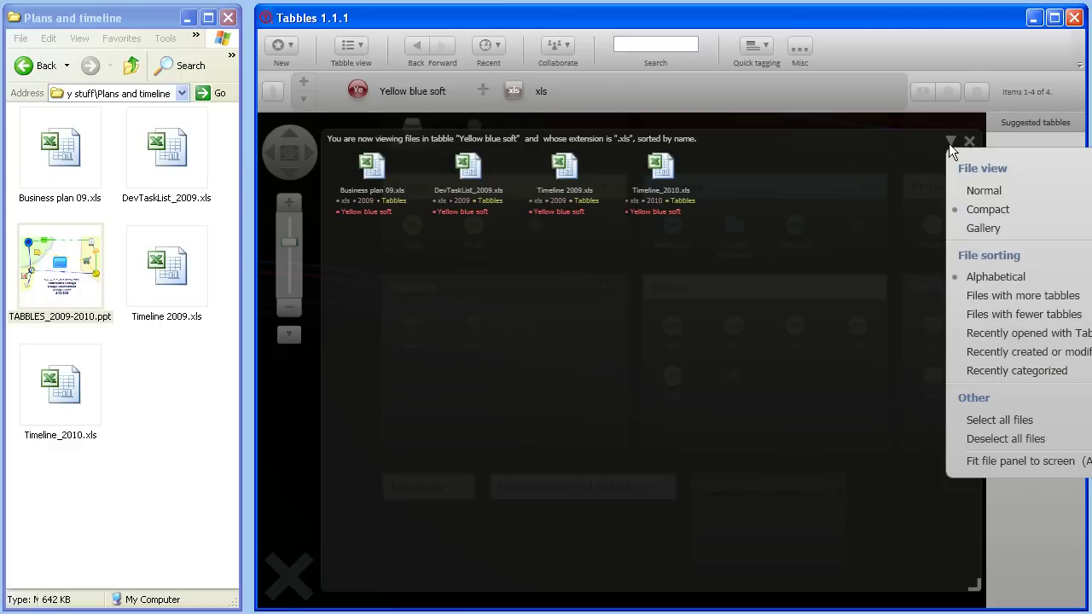
click(970, 188)
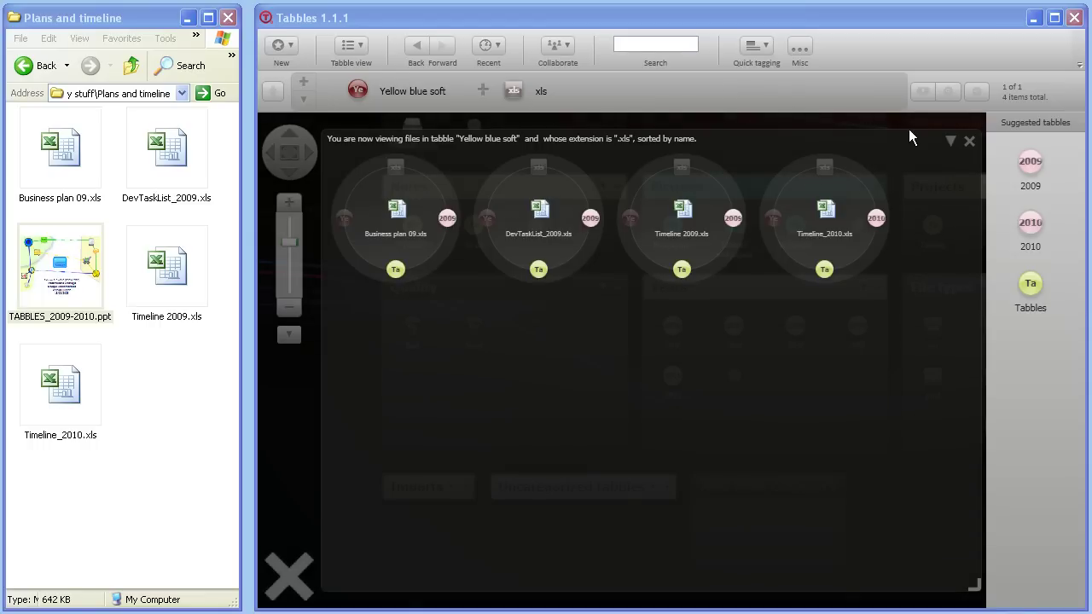
Add the suggested 2009 tabble to the combination, narrowing the list to three spreadsheets.
mouse_move(1028, 162)
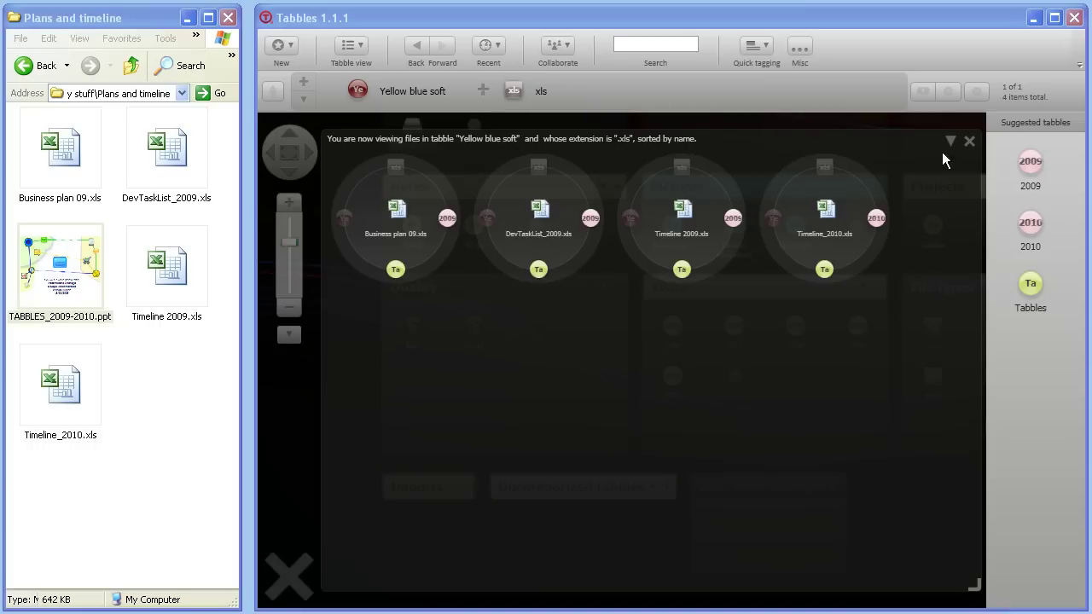
right_click(1032, 160)
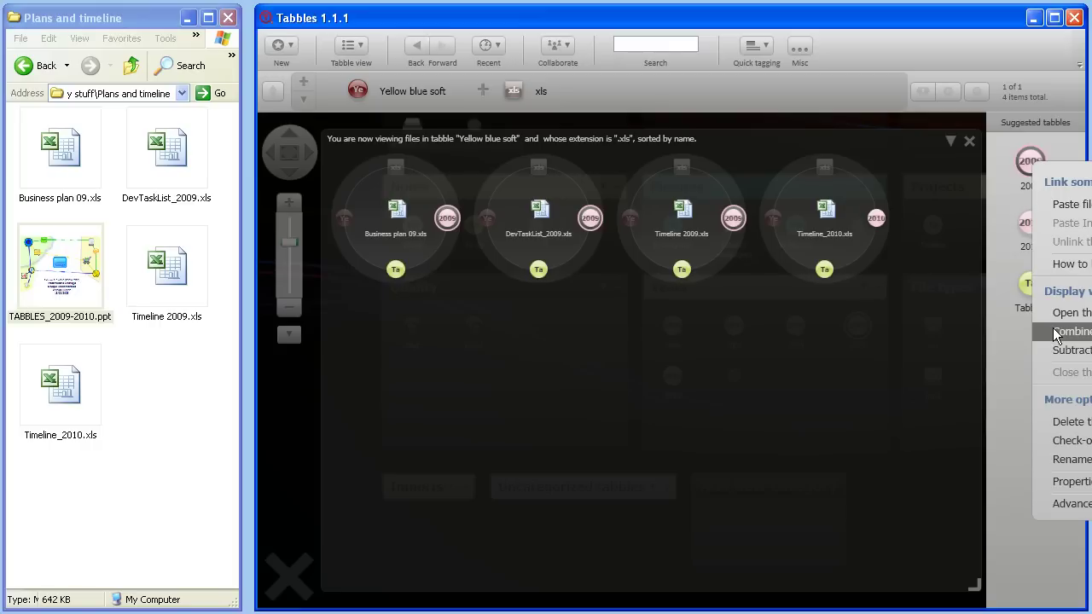
click(1005, 340)
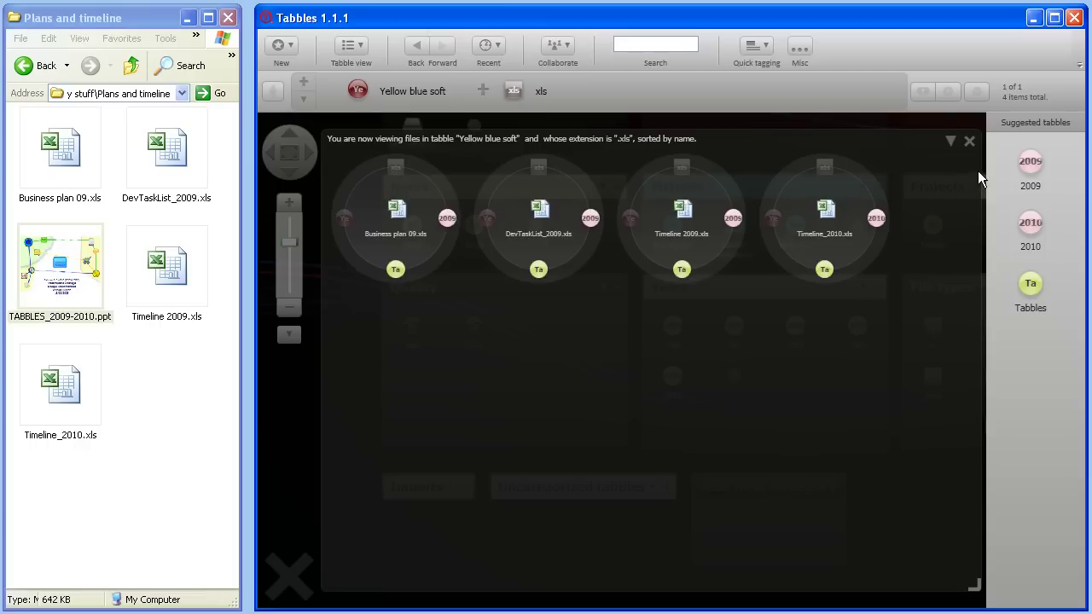
mouse_move(1014, 146)
mouse_move(1015, 172)
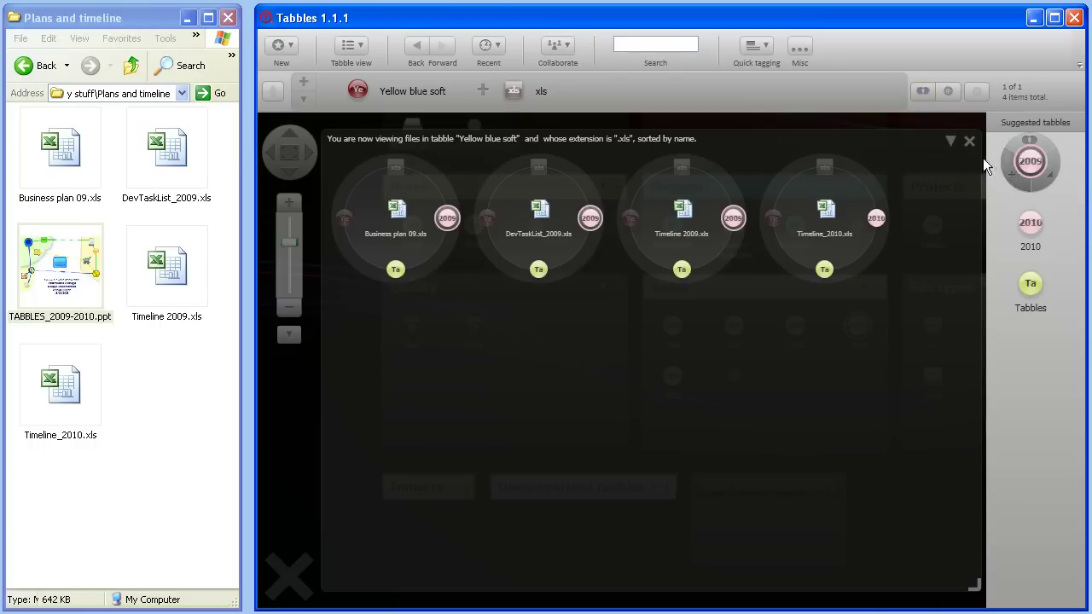
click(918, 92)
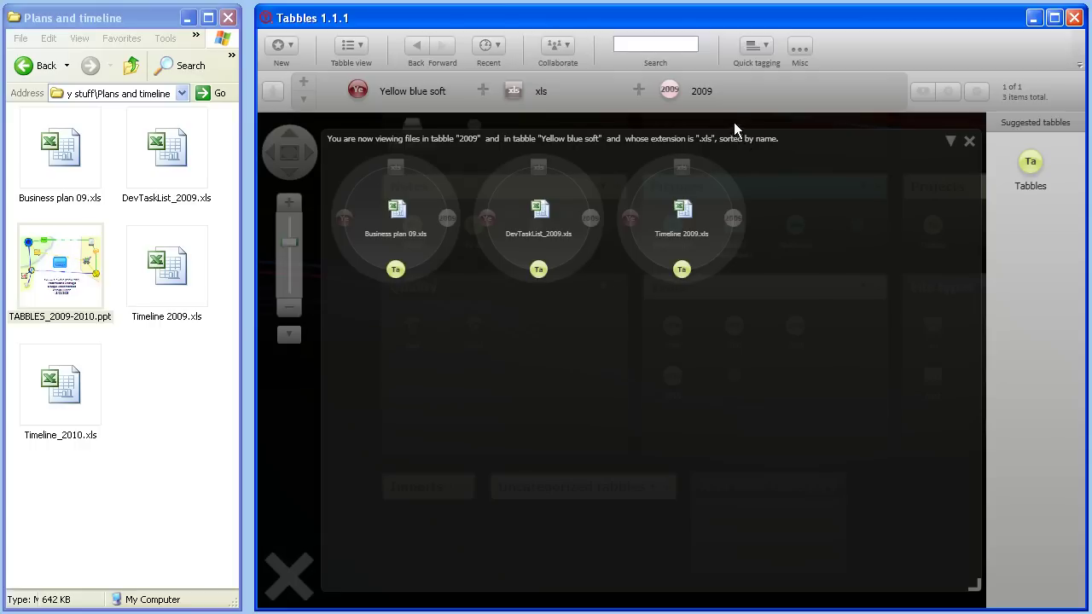
Swap 2009 for 2010 in the combination, leaving only Timeline_2010.xls listed.
mouse_move(671, 93)
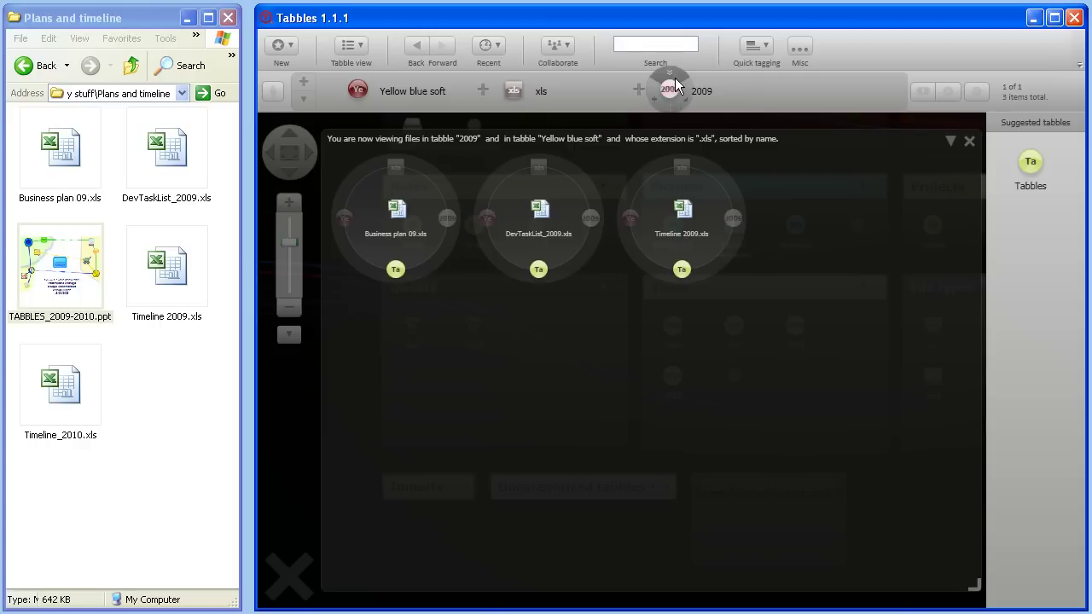
click(670, 78)
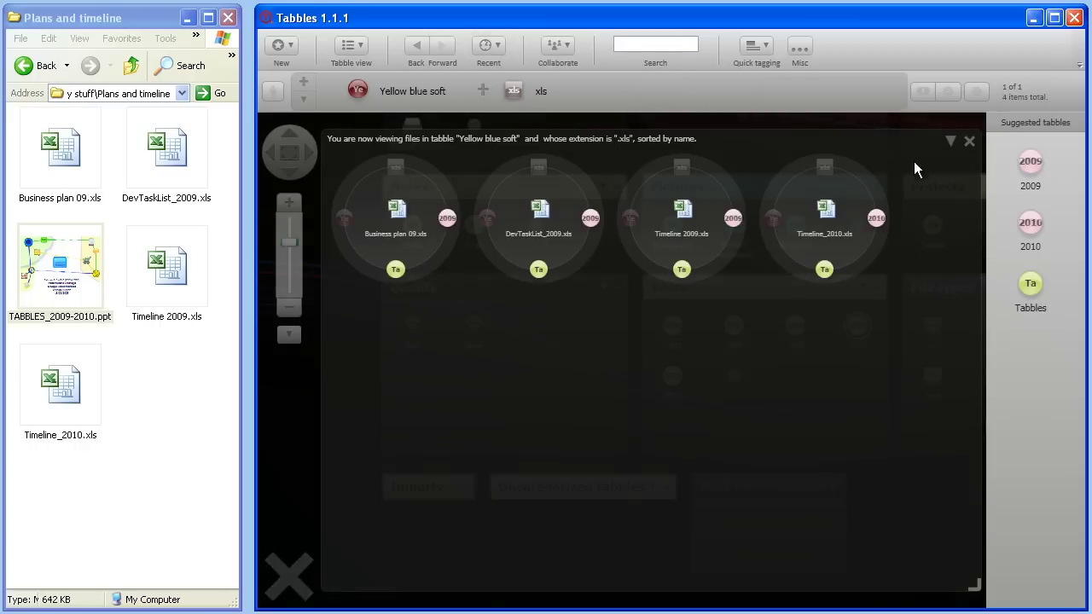
mouse_move(1012, 205)
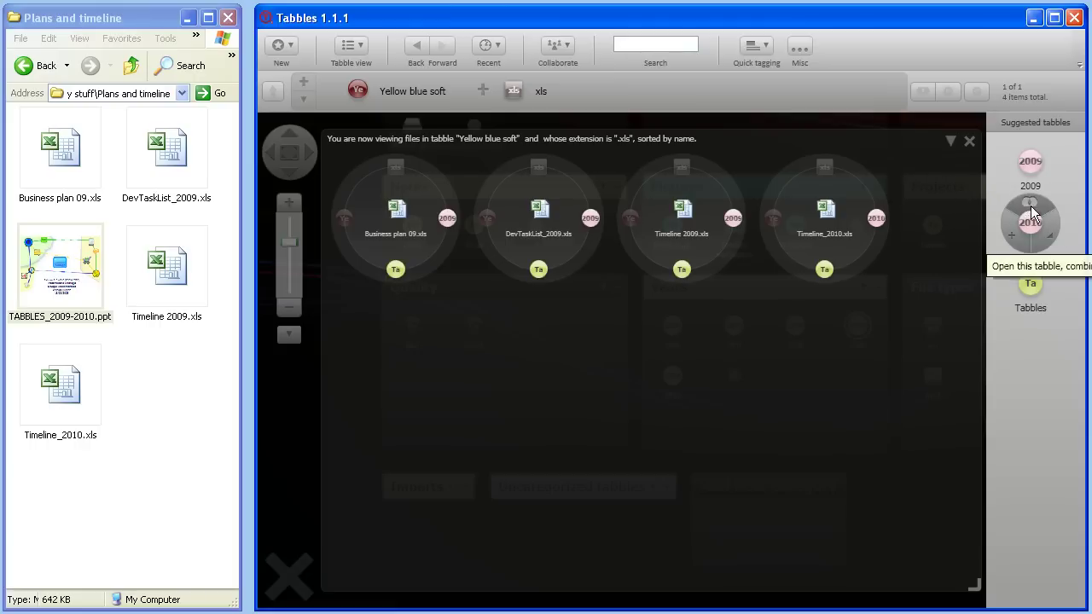
click(1036, 211)
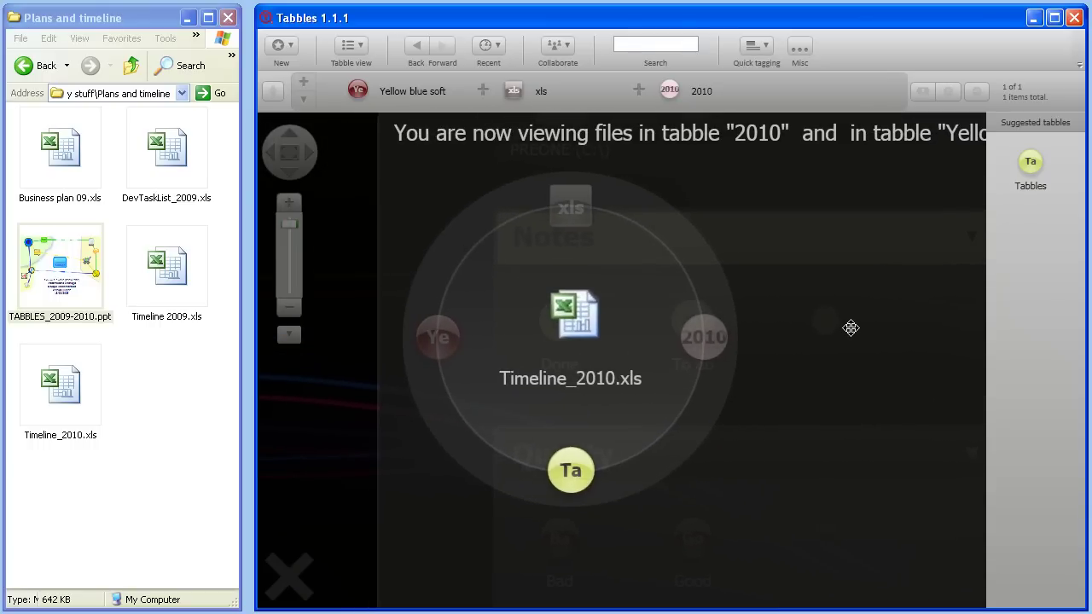
click(291, 153)
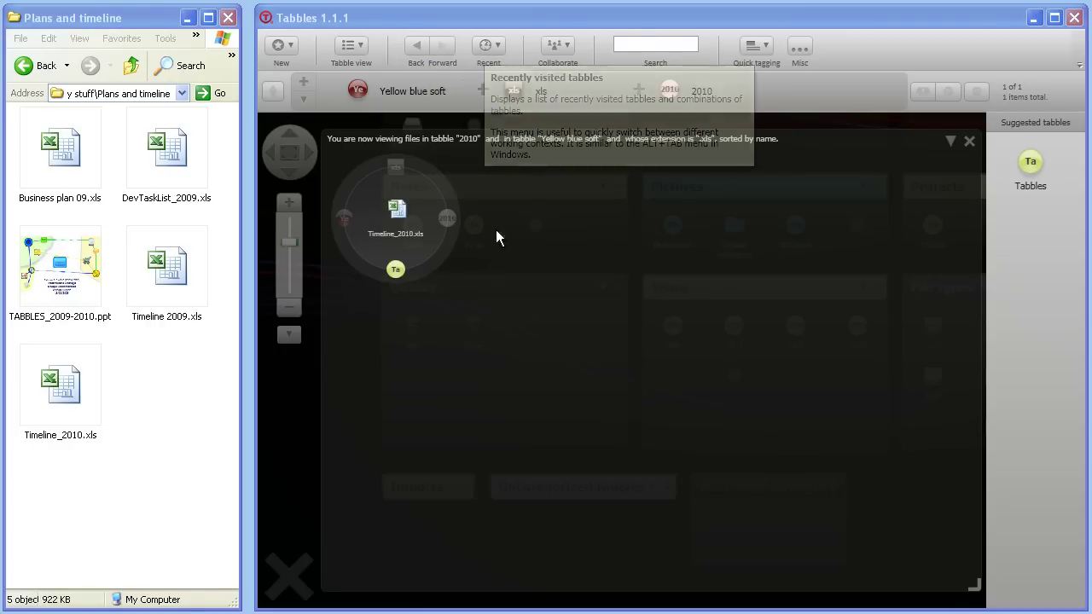
Close the file view, reopen the 2010 + Yellow blue soft + .xls combination from Recent, then close it.
click(295, 448)
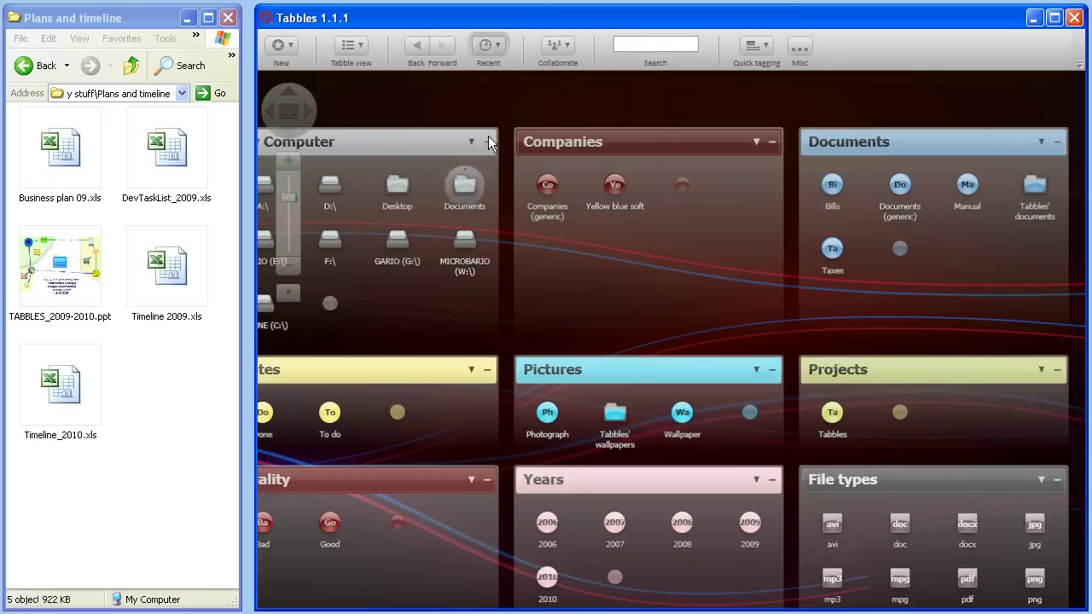
click(492, 56)
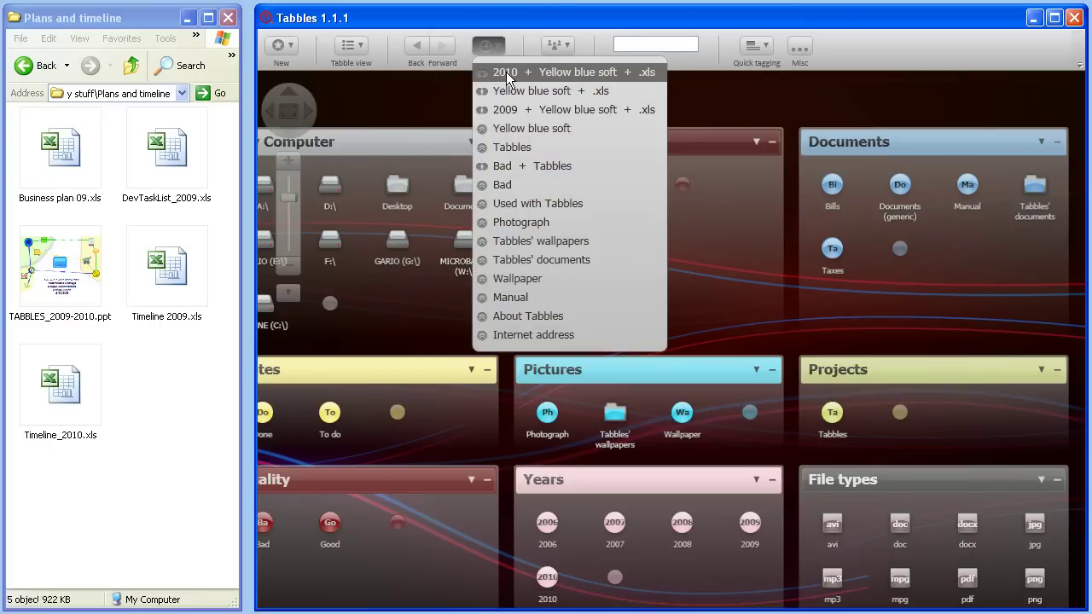
click(507, 72)
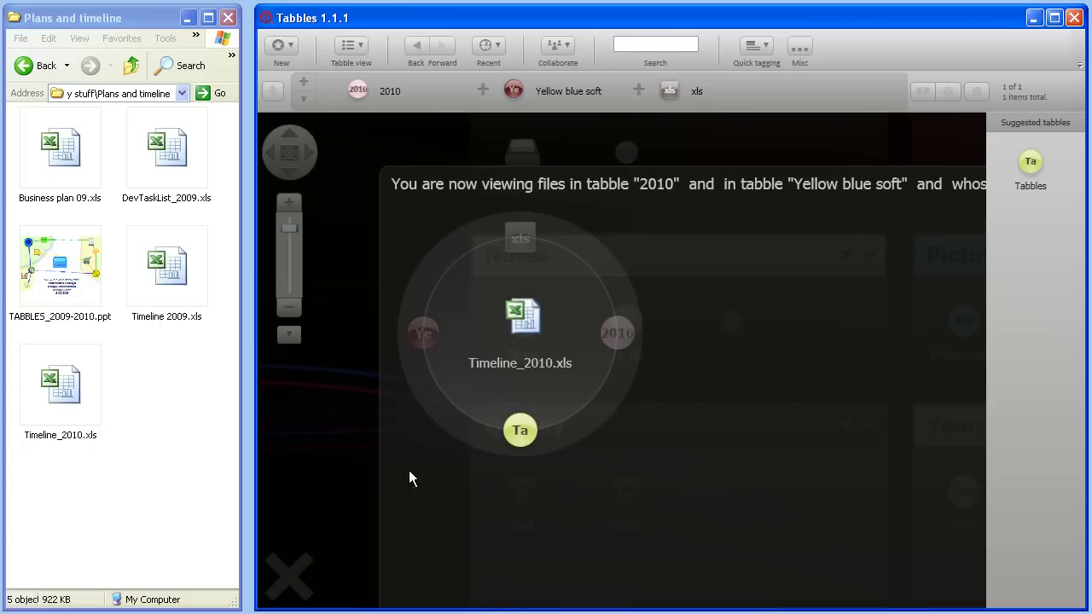
click(344, 469)
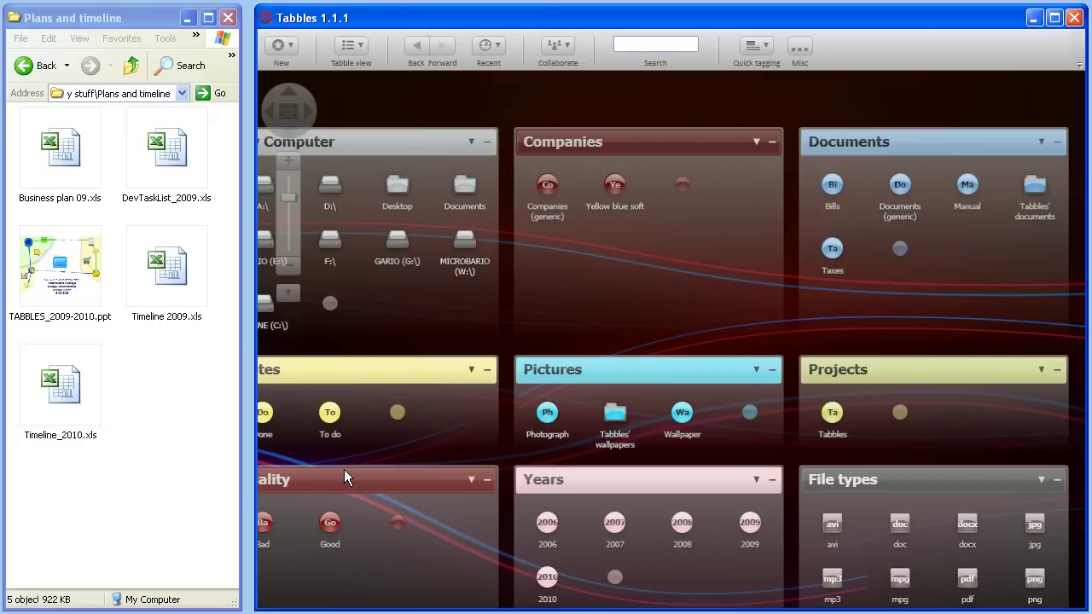
Rename Timeline_2010.xls to test_Timeline_2010.xls.
click(72, 412)
click(72, 411)
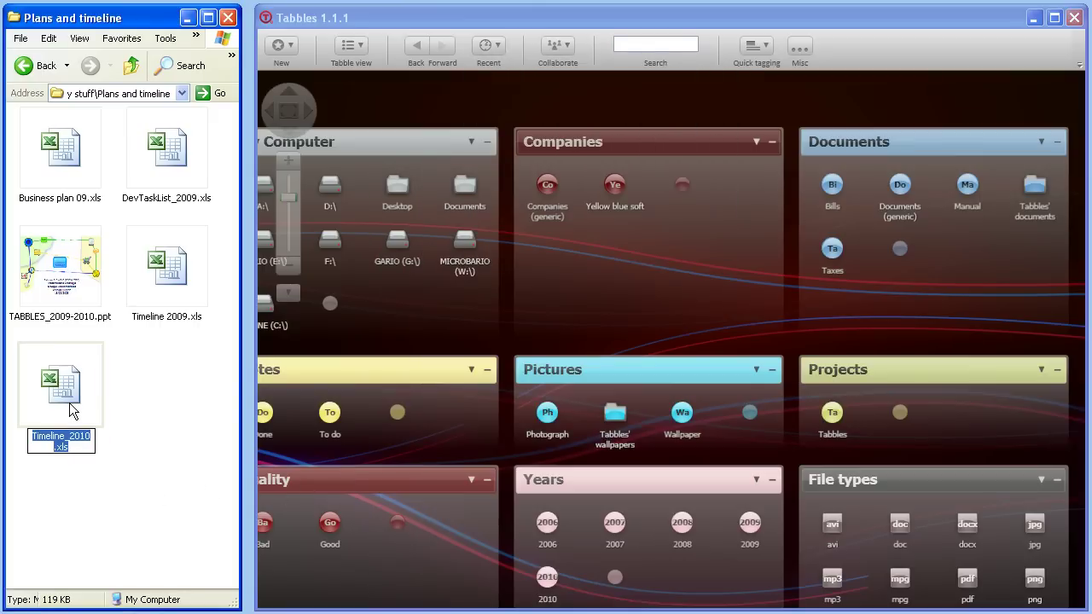
key(Home)
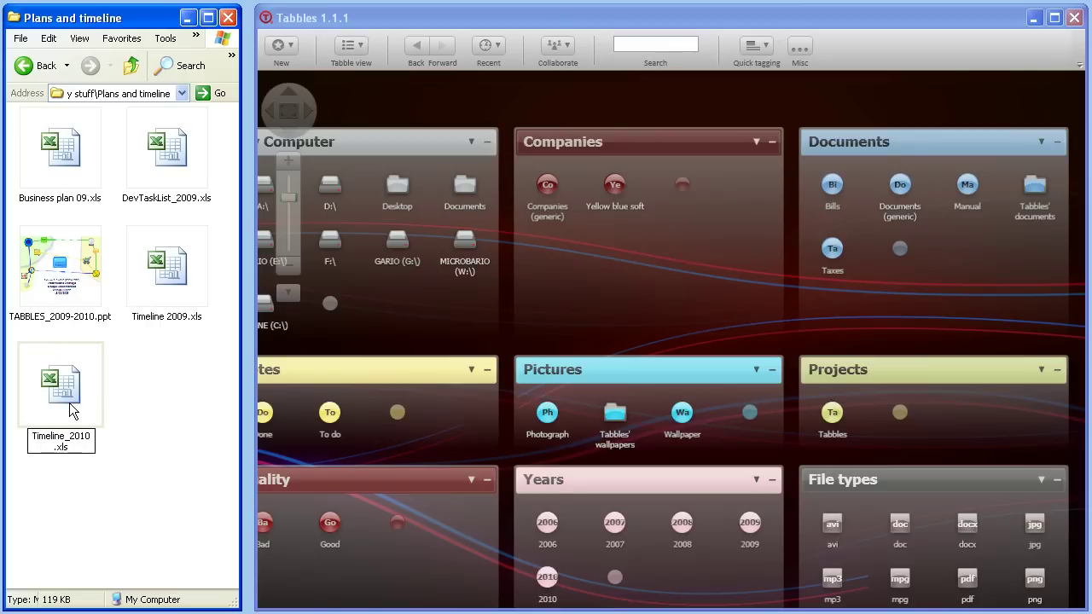
text(test_)
key(Return)
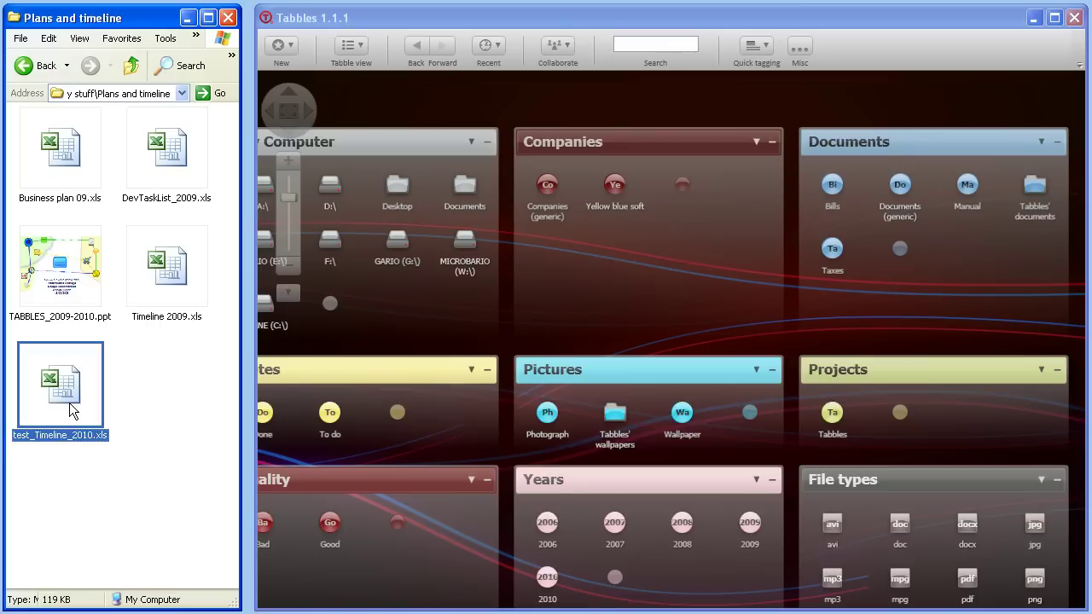
Create a new folder named test and paste the renamed spreadsheet into it.
click(121, 393)
right_click(121, 393)
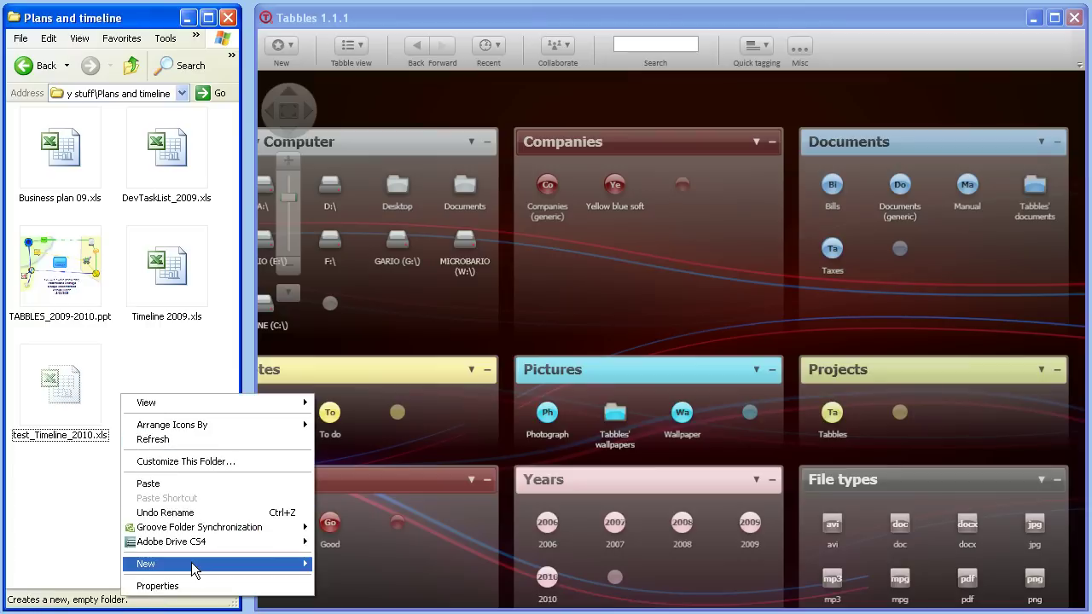
mouse_move(191, 563)
click(350, 565)
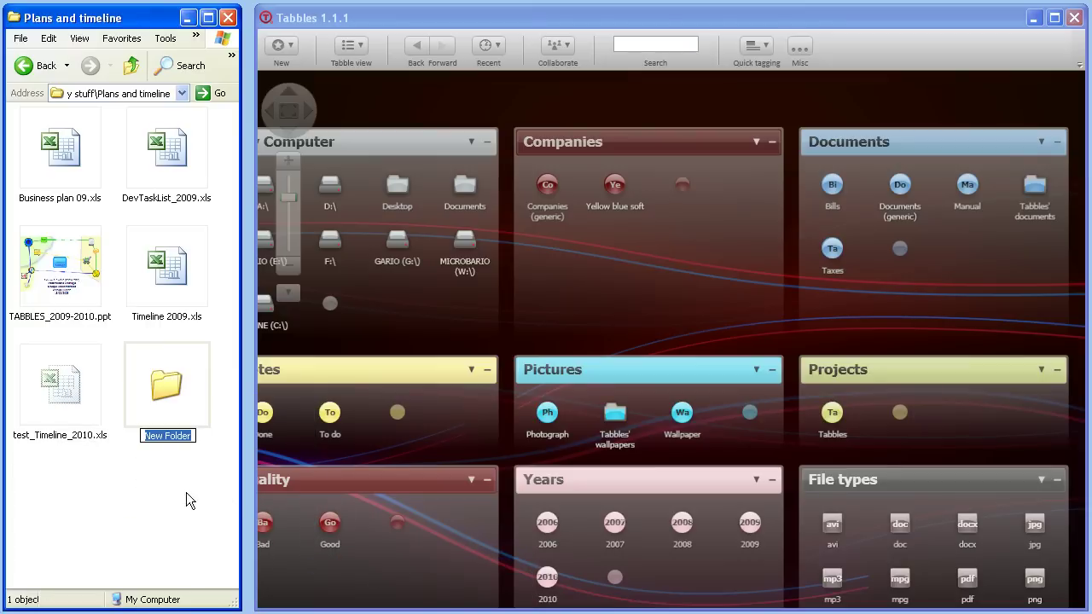
text(test)
key(Return)
key(Return)
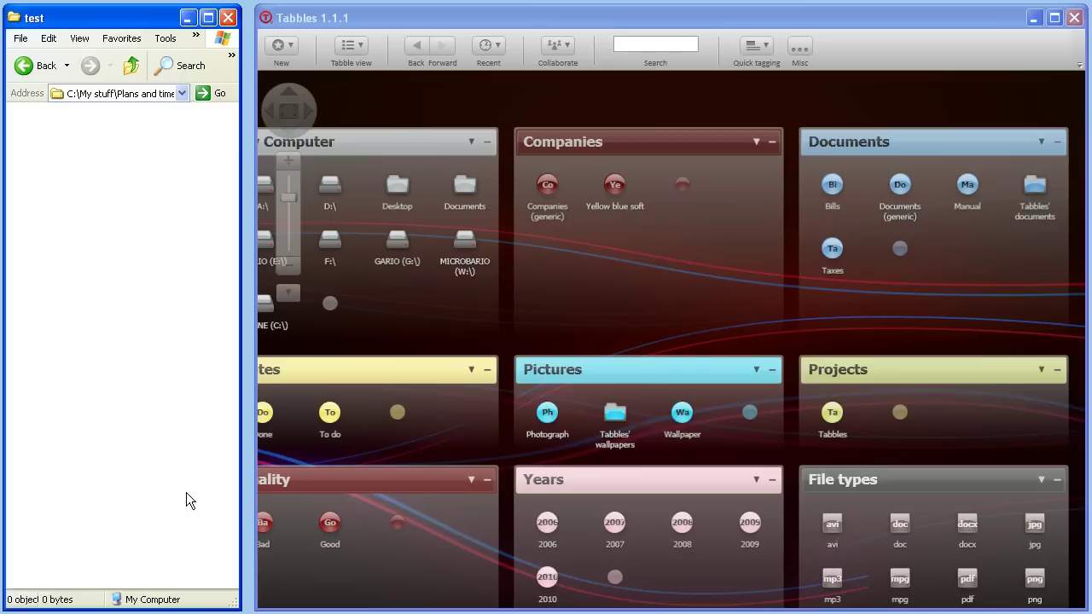
key(ctrl+v)
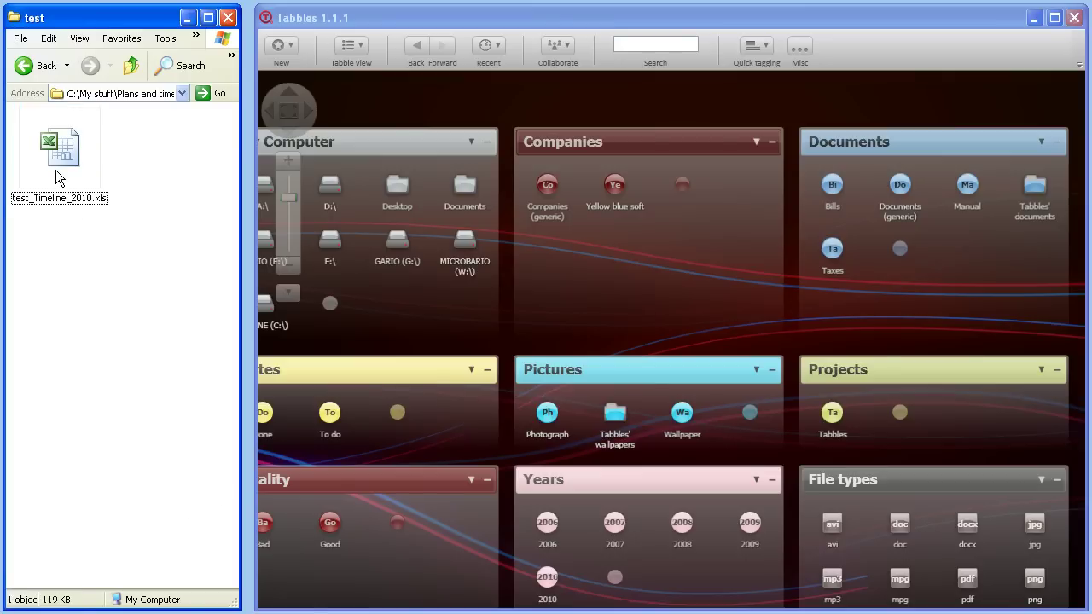
click(495, 53)
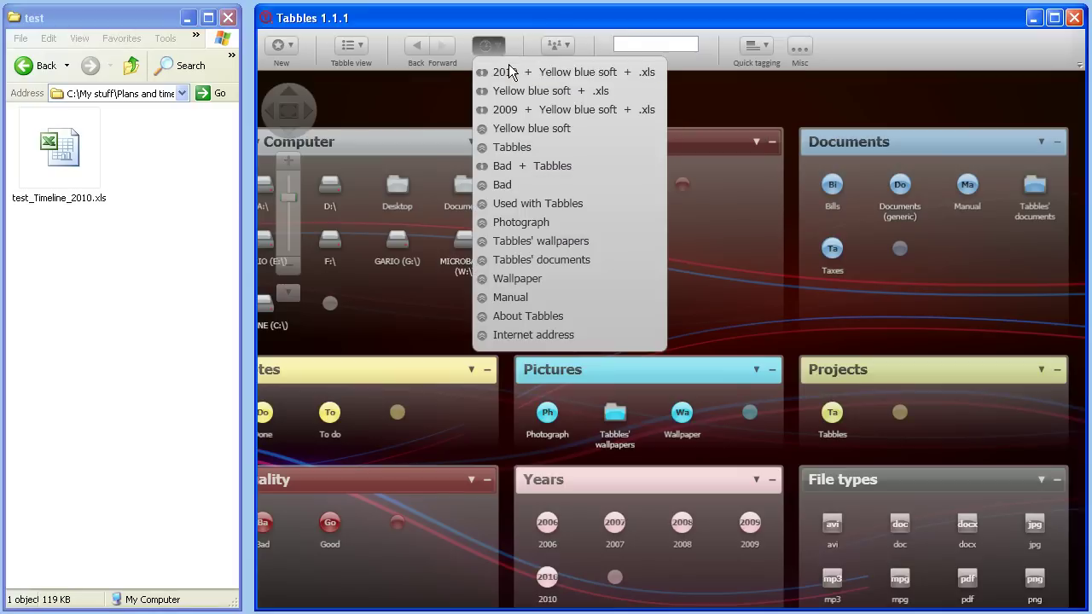
click(511, 72)
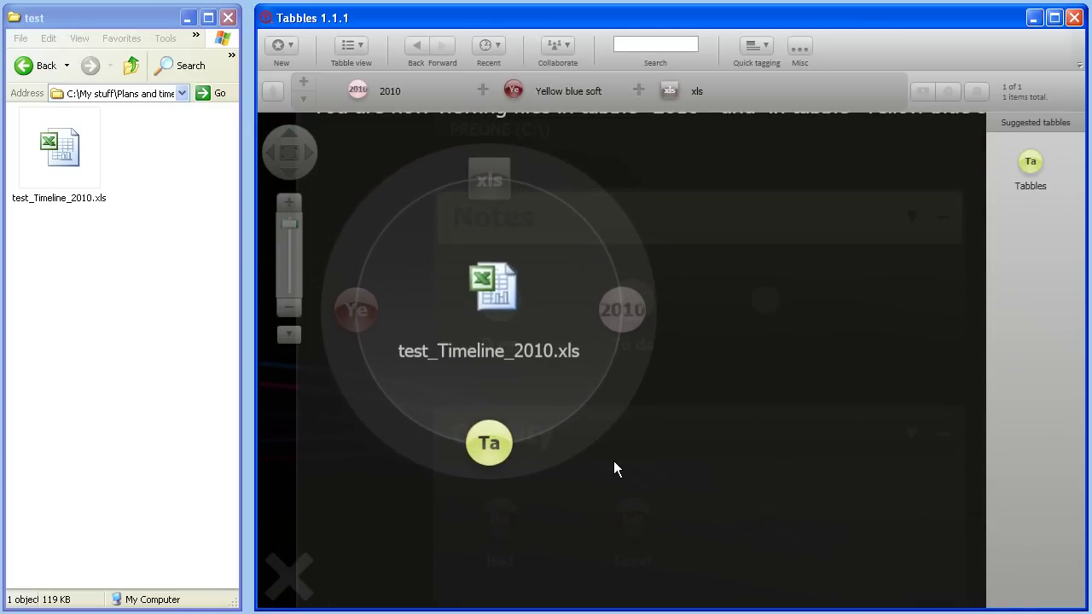
mouse_move(536, 375)
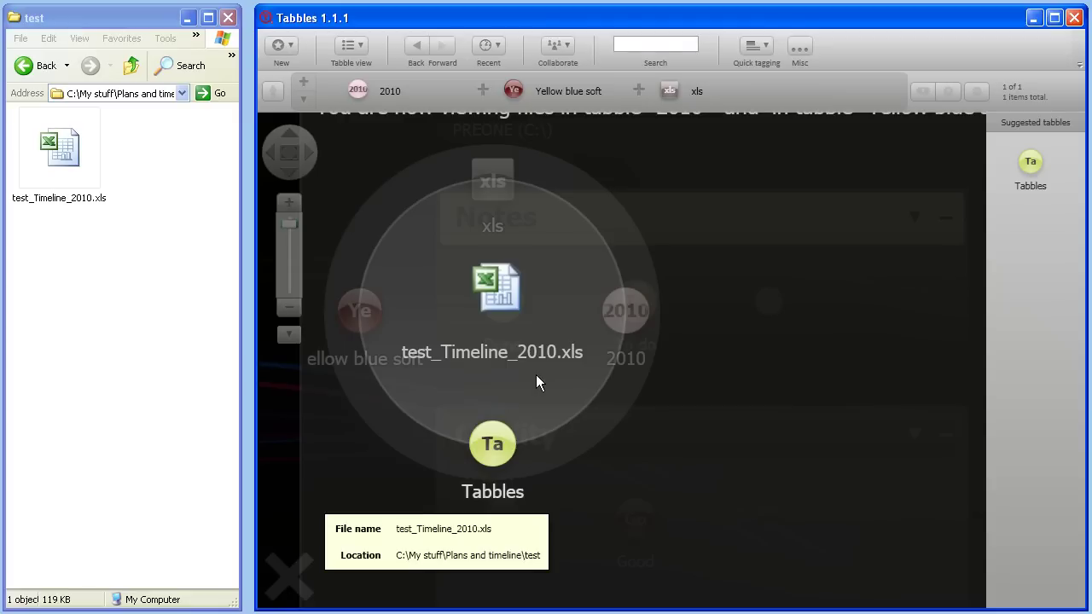
scroll(714, 456, down, 2)
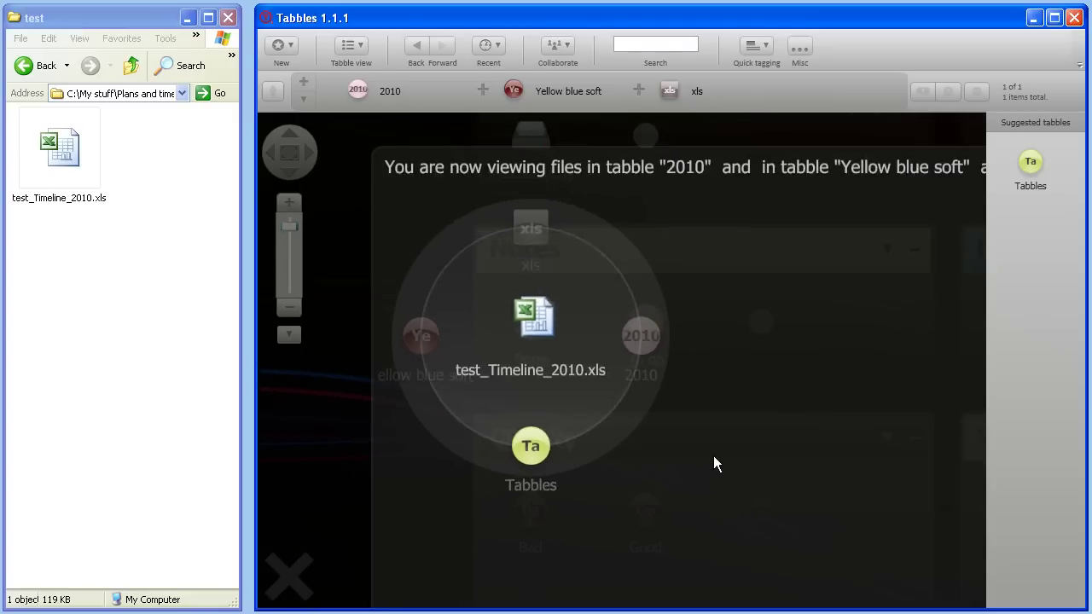
scroll(335, 451, down, 2)
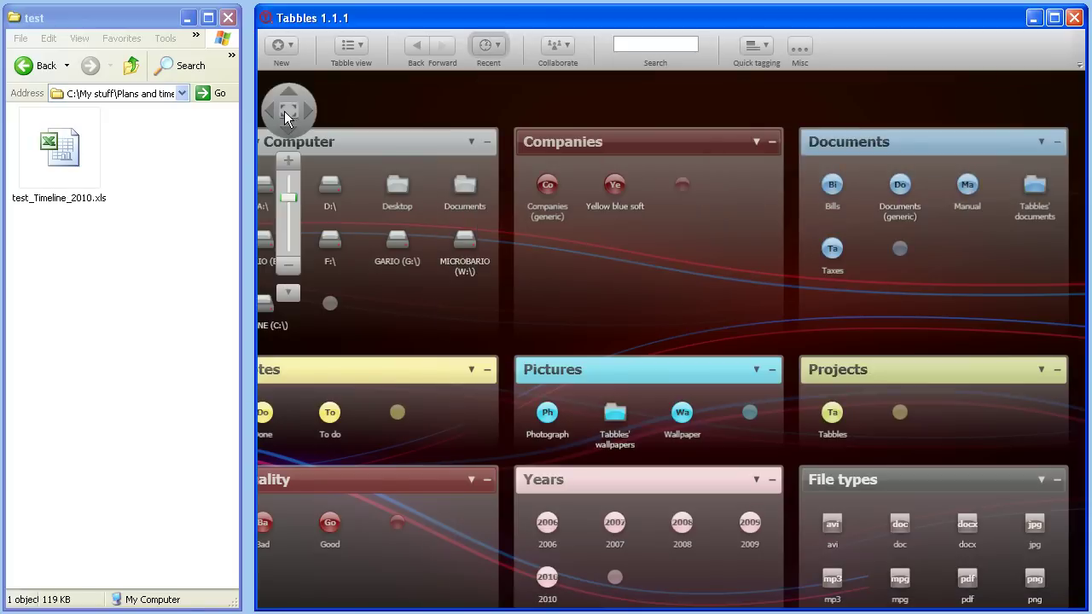
scroll(287, 118, down, 1)
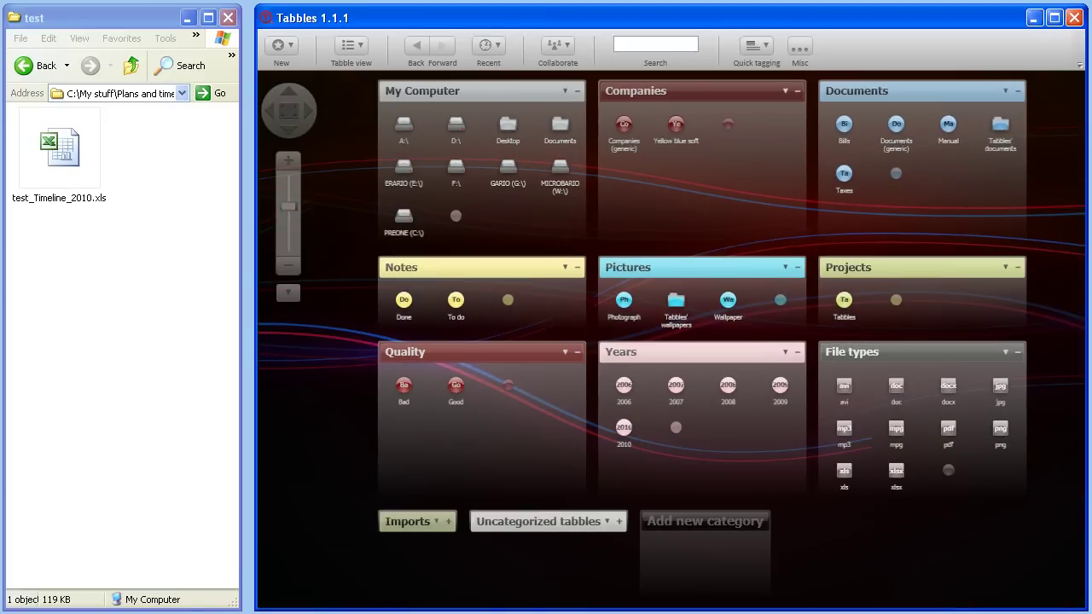